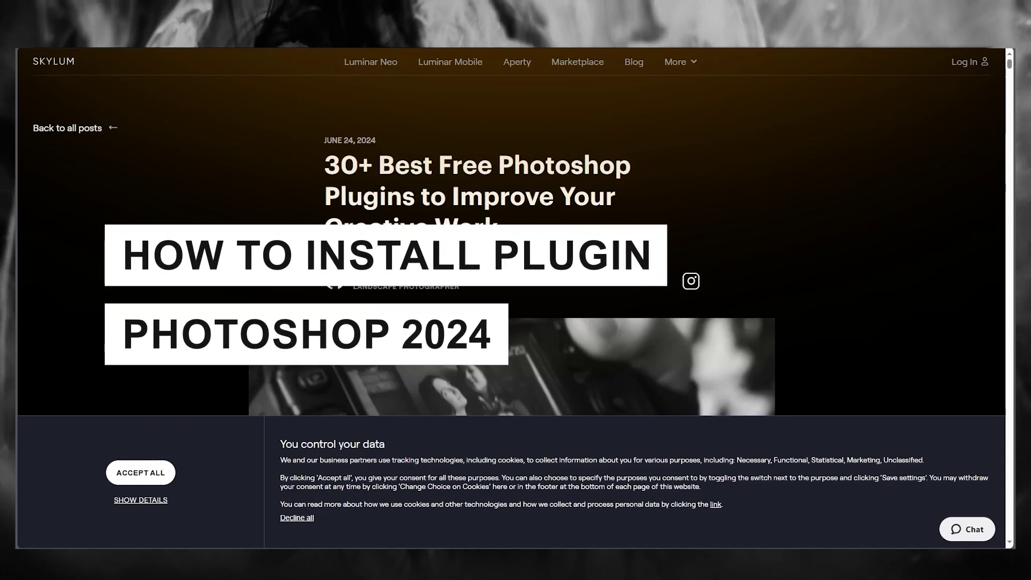
Accept all cookies on the Skylum article about free Photoshop plugins.
scroll(790, 237, "down", 10)
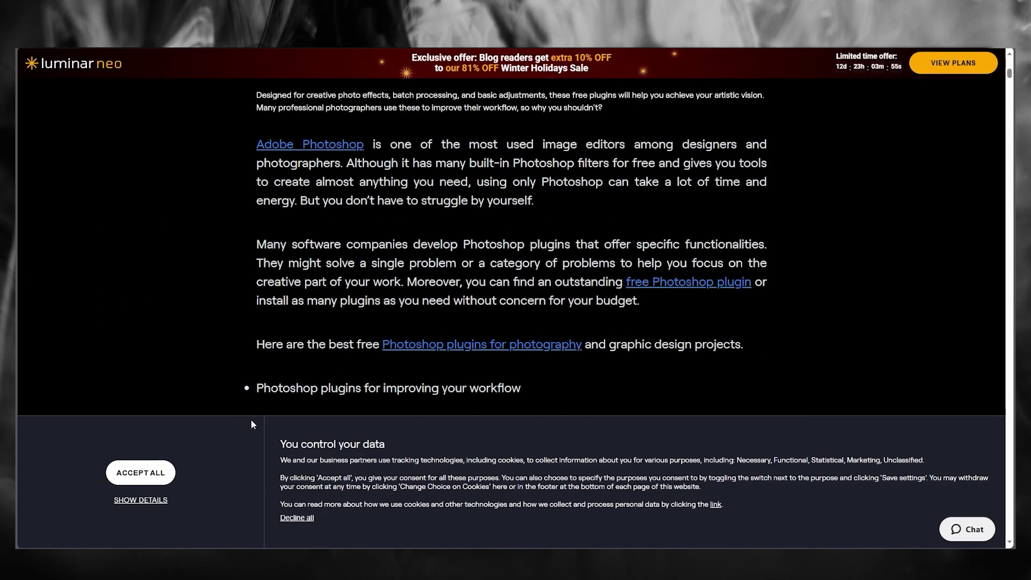
left_click(159, 472)
scroll(115, 266, "down", 10)
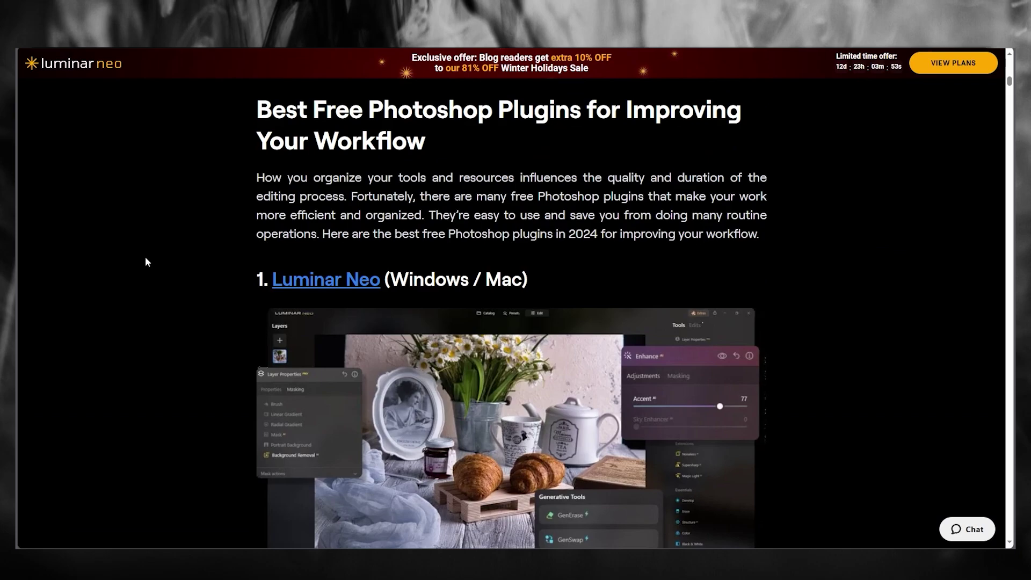
Read through the article's section on workflow plugins, examining the description and Photoshop compatibility of Luminar Neo.
scroll(147, 262, "down", 4)
scroll(175, 264, "down", 5)
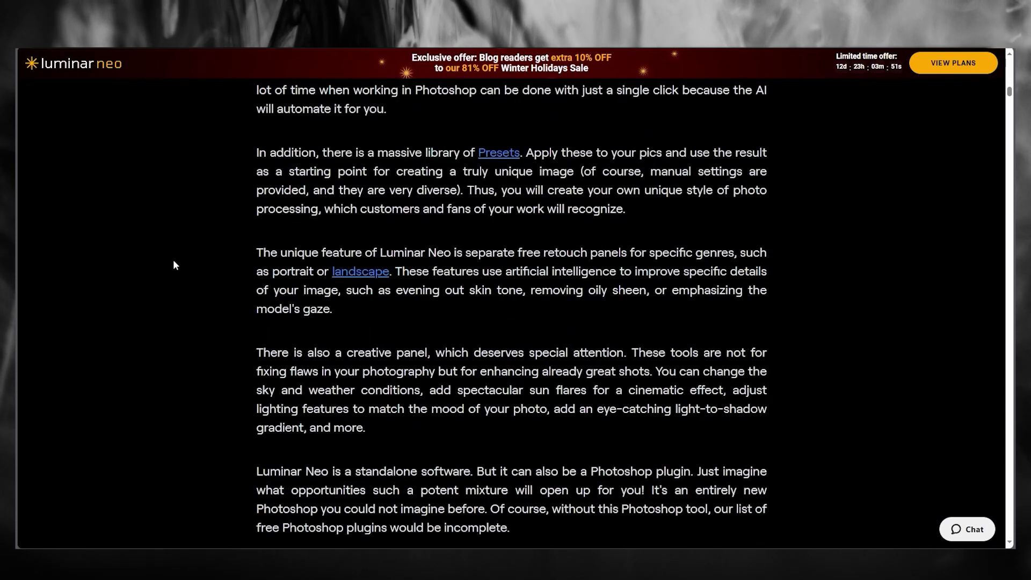
scroll(173, 264, "up", 10)
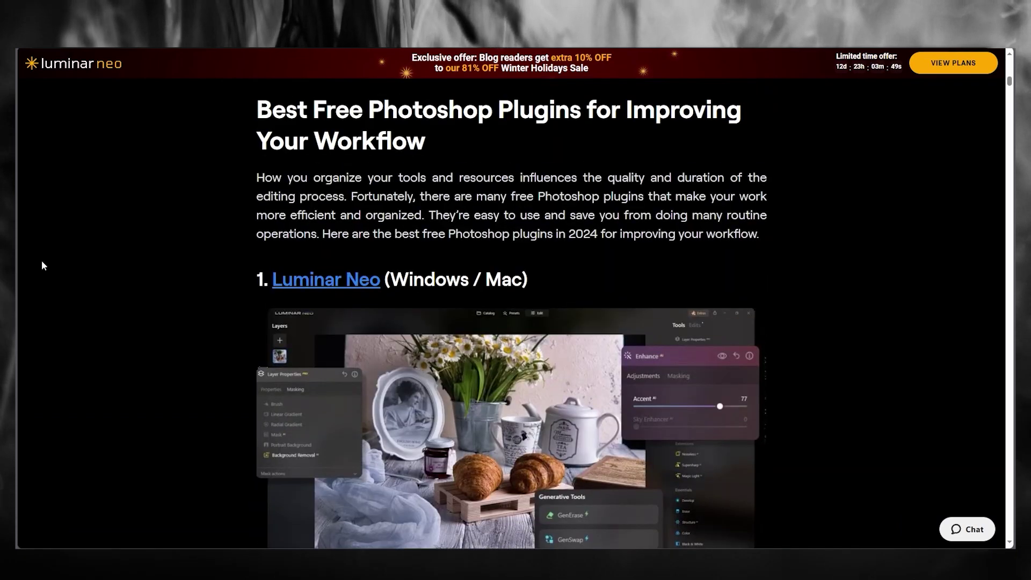
scroll(164, 265, "down", 5)
scroll(165, 265, "down", 5)
scroll(165, 265, "up", 10)
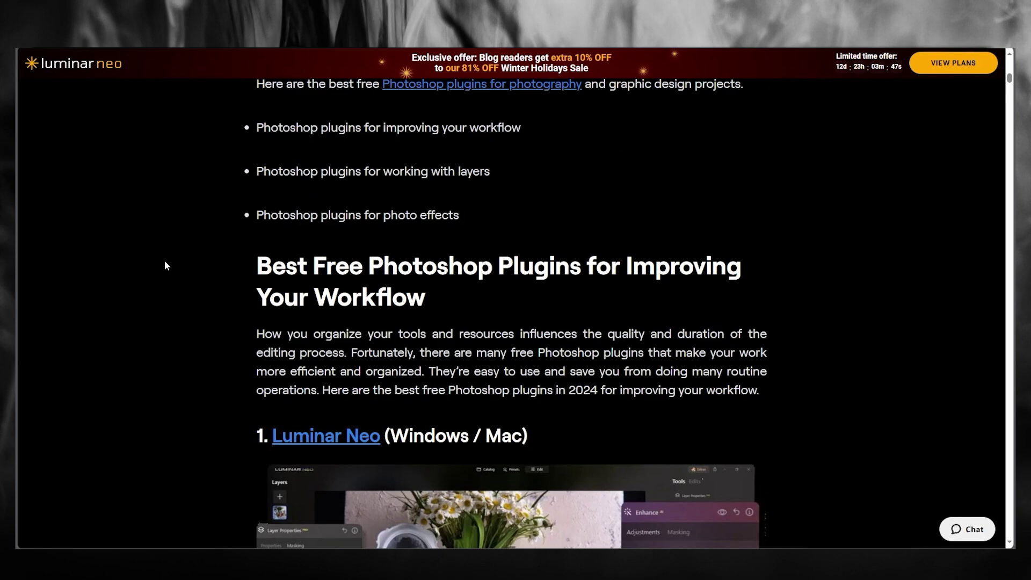
scroll(165, 265, "down", 5)
scroll(164, 265, "up", 3)
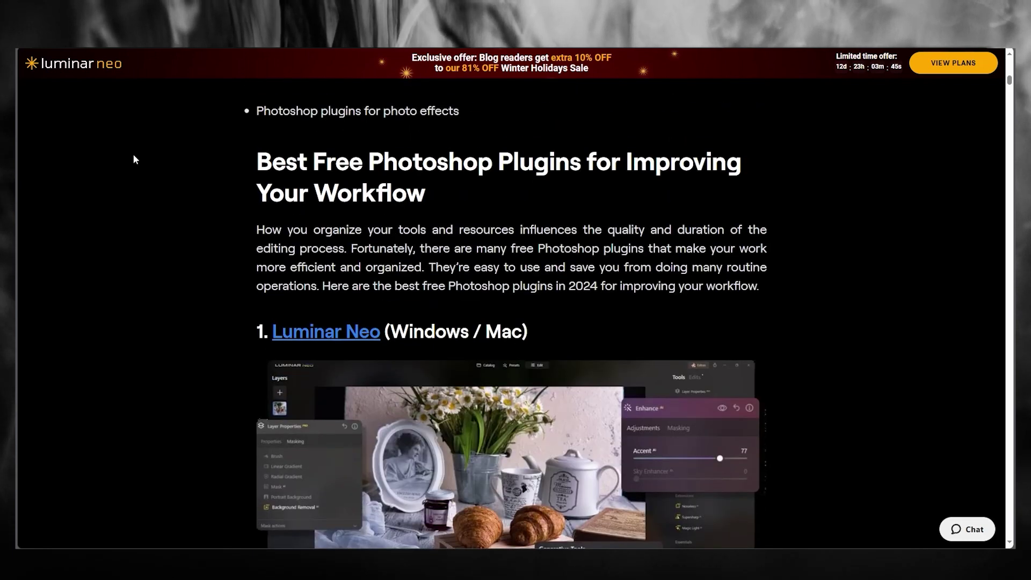
scroll(293, 188, "down", 1)
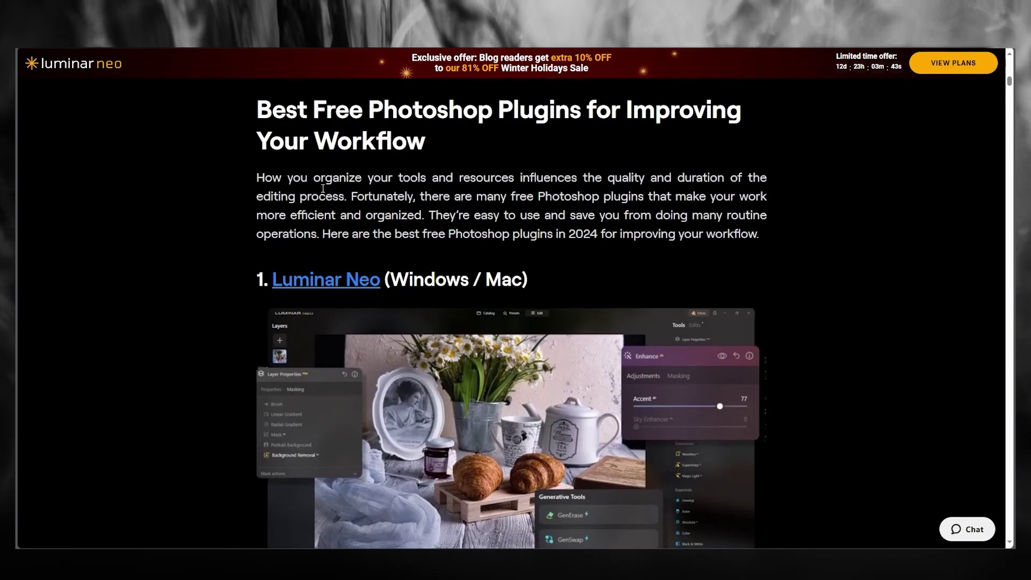
scroll(231, 237, "down", 3)
scroll(263, 146, "up", 1)
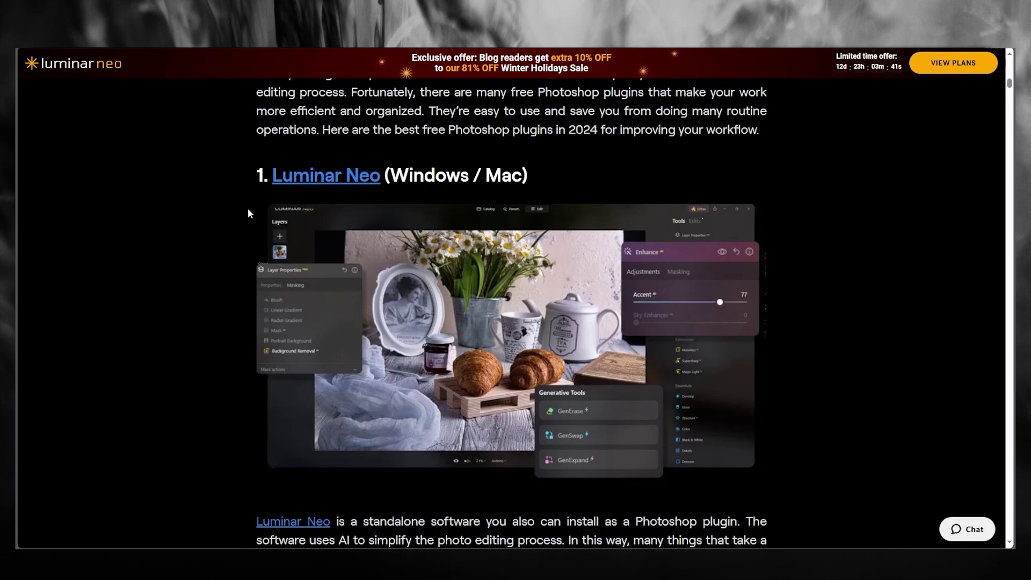
scroll(195, 261, "down", 3)
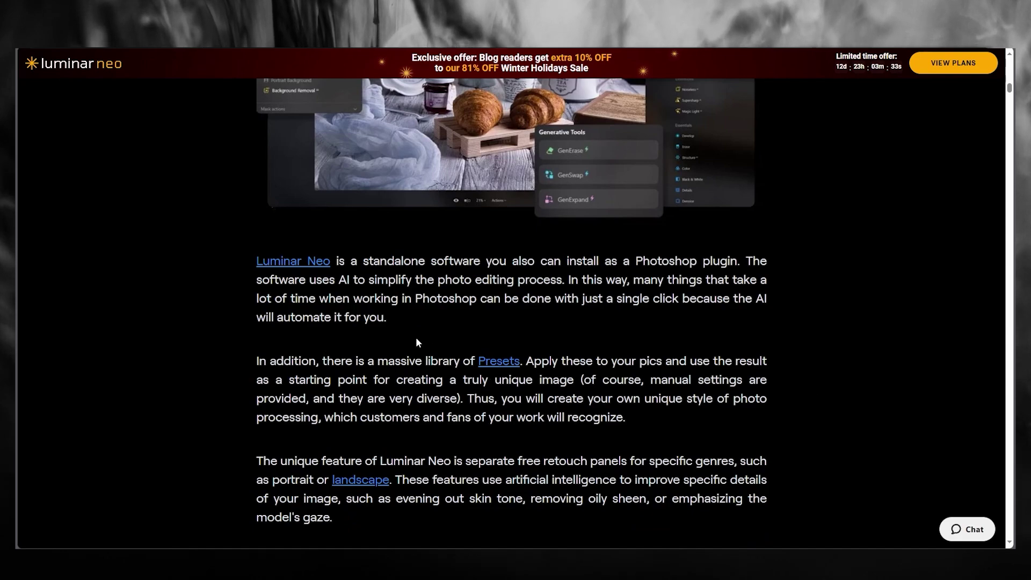
scroll(417, 342, "down", 4)
scroll(179, 323, "up", 4)
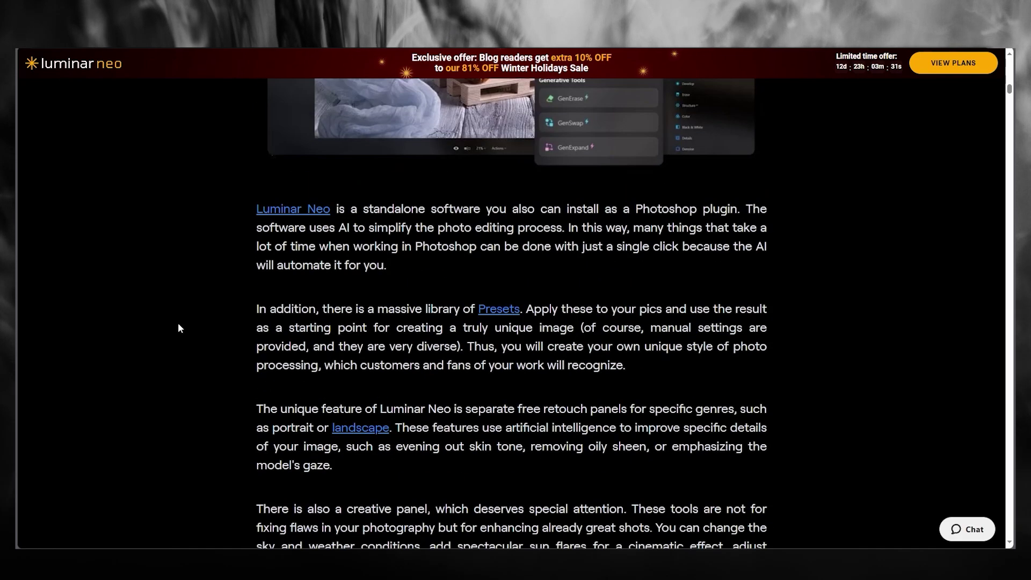
scroll(179, 321, "down", 5)
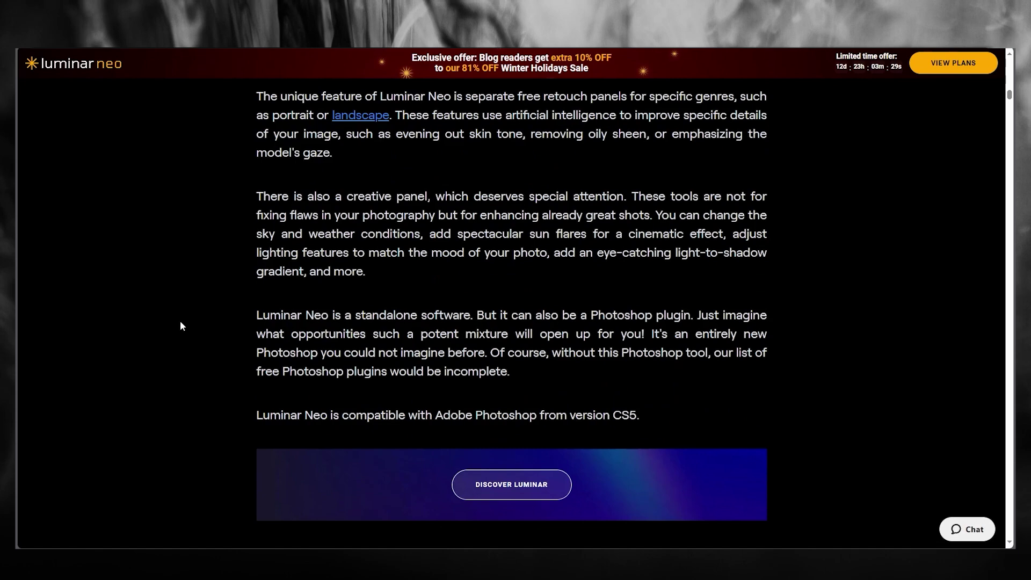
scroll(224, 302, "up", 8)
scroll(223, 303, "down", 3)
scroll(224, 308, "up", 3)
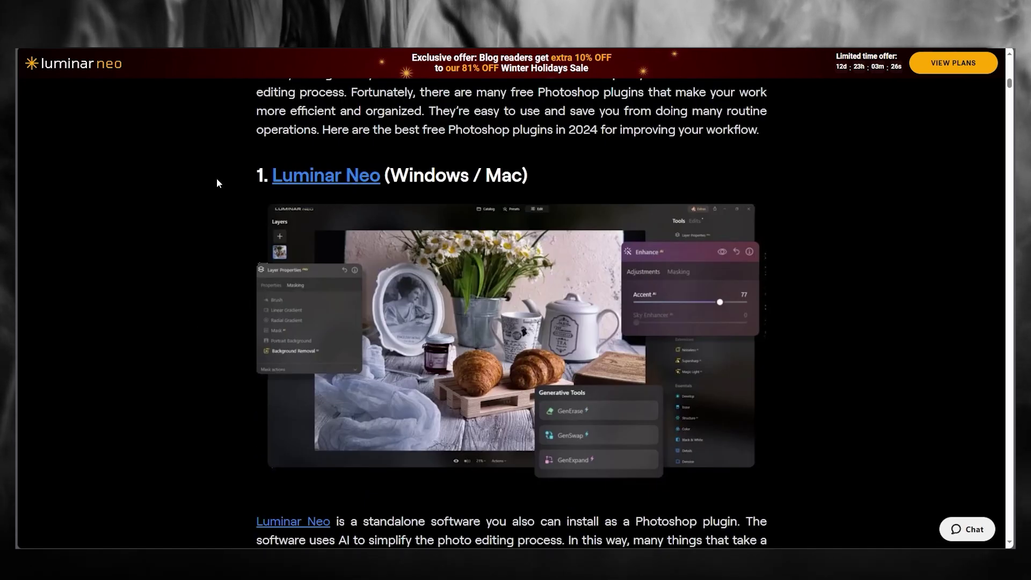
Open the Luminar Neo product page from the article, look through its features and go to its plans.
left_click(316, 174)
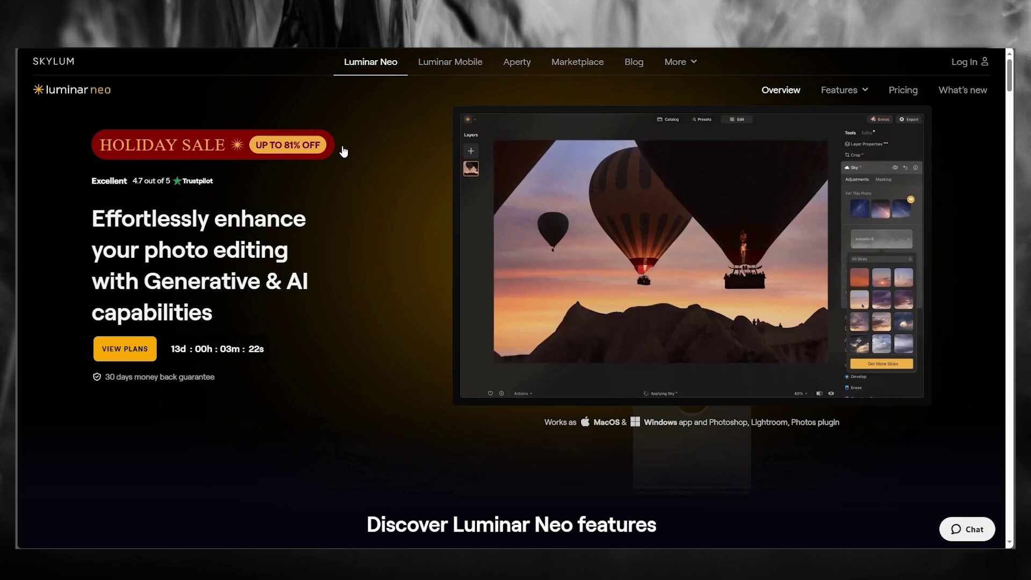
scroll(399, 159, "down", 8)
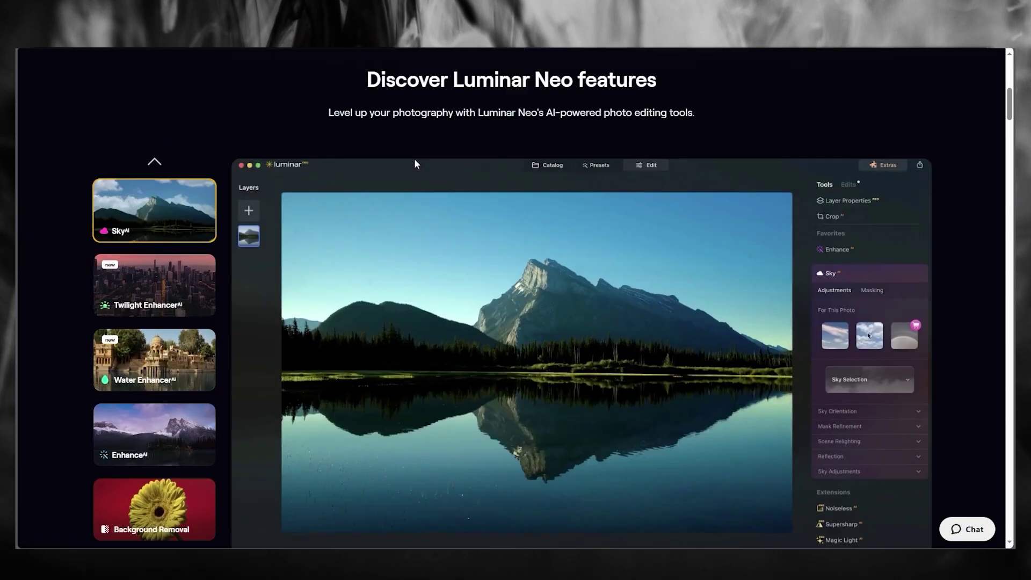
scroll(417, 157, "up", 4)
scroll(360, 158, "down", 16)
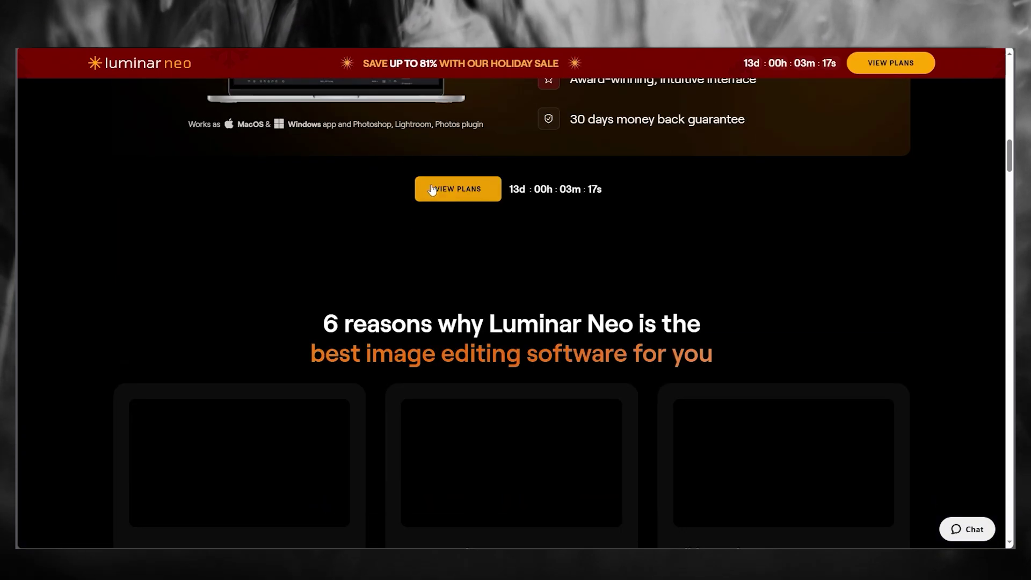
scroll(445, 197, "down", 6)
scroll(448, 200, "up", 6)
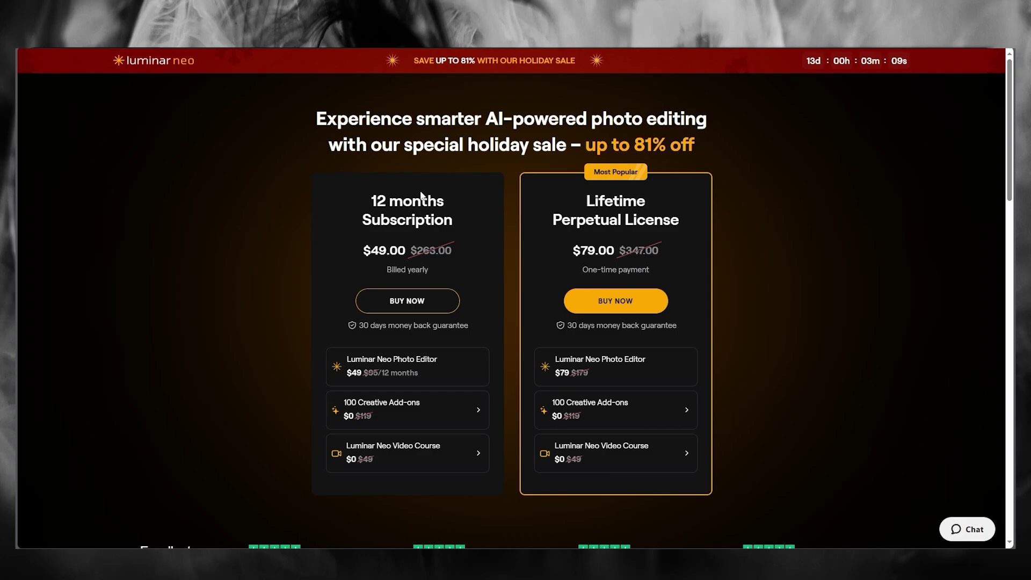
Look through the Luminar Neo plans page down to the frequently asked questions and dismiss the free guidebook offer.
scroll(441, 210, "down", 8)
scroll(495, 220, "down", 14)
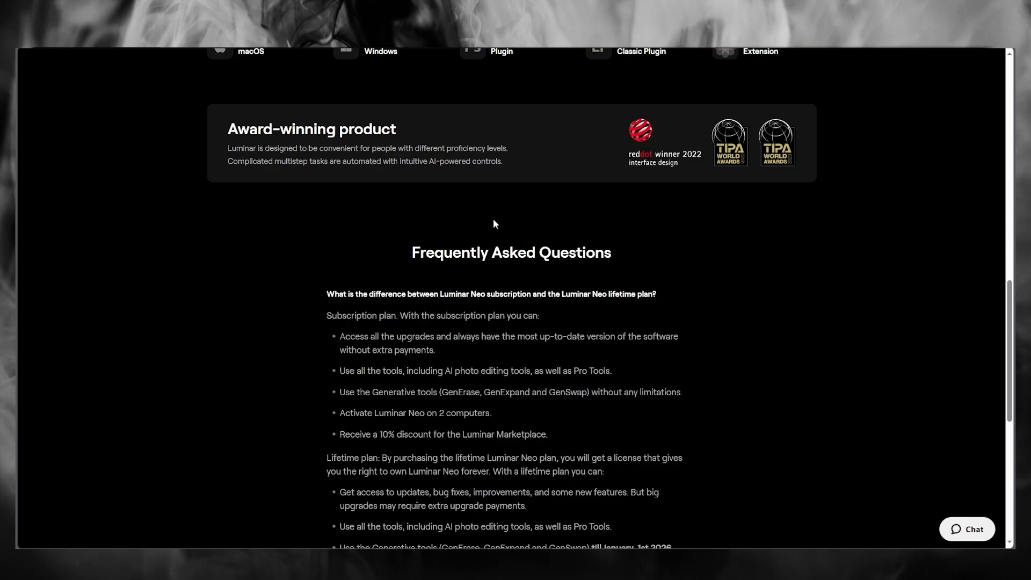
scroll(482, 212, "up", 4)
scroll(514, 209, "up", 18)
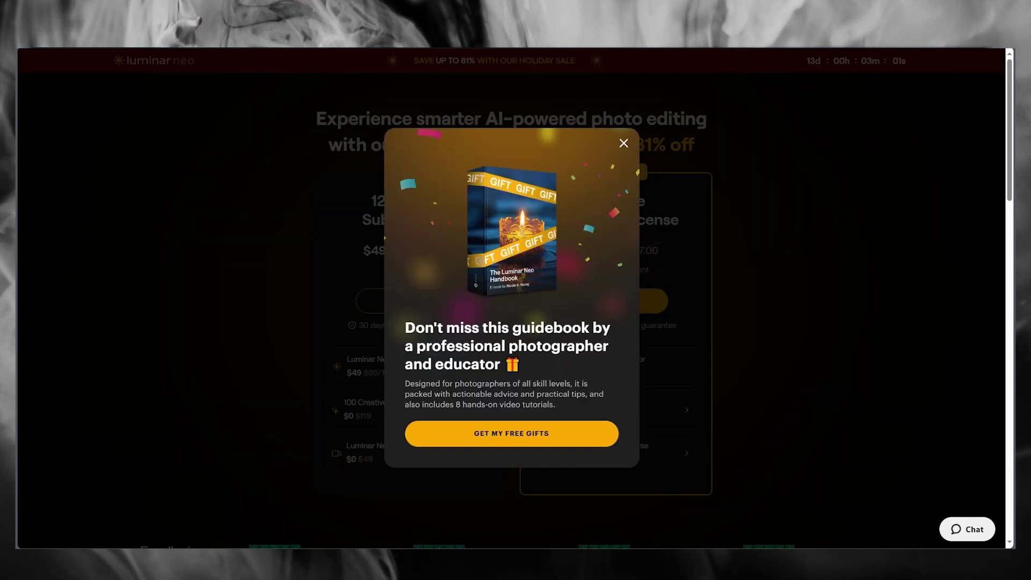
left_click(622, 144)
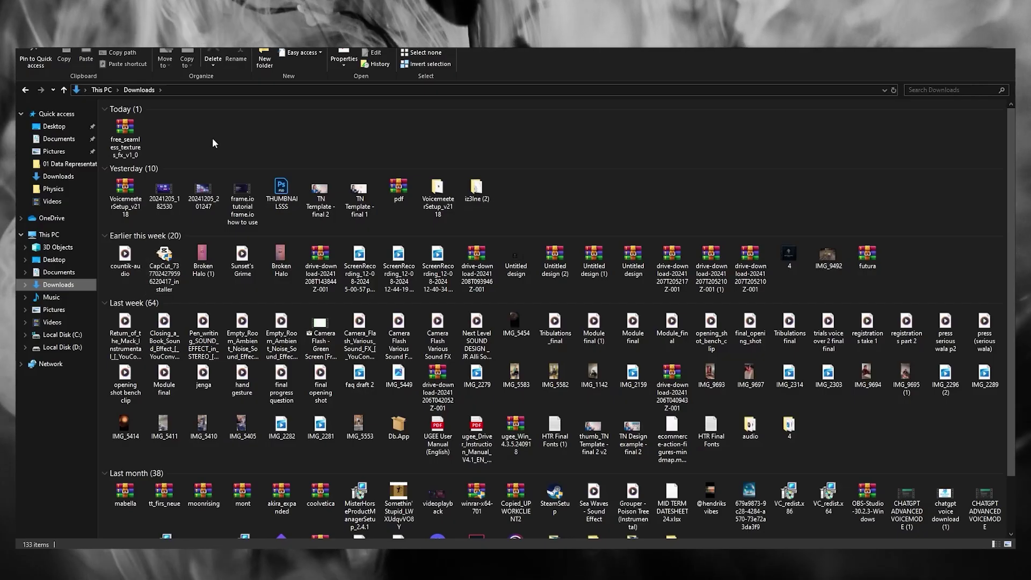
Extract the free_seamless_textures_fx_v1_0 archive in the Downloads folder.
left_click_drag(213, 142, 108, 135)
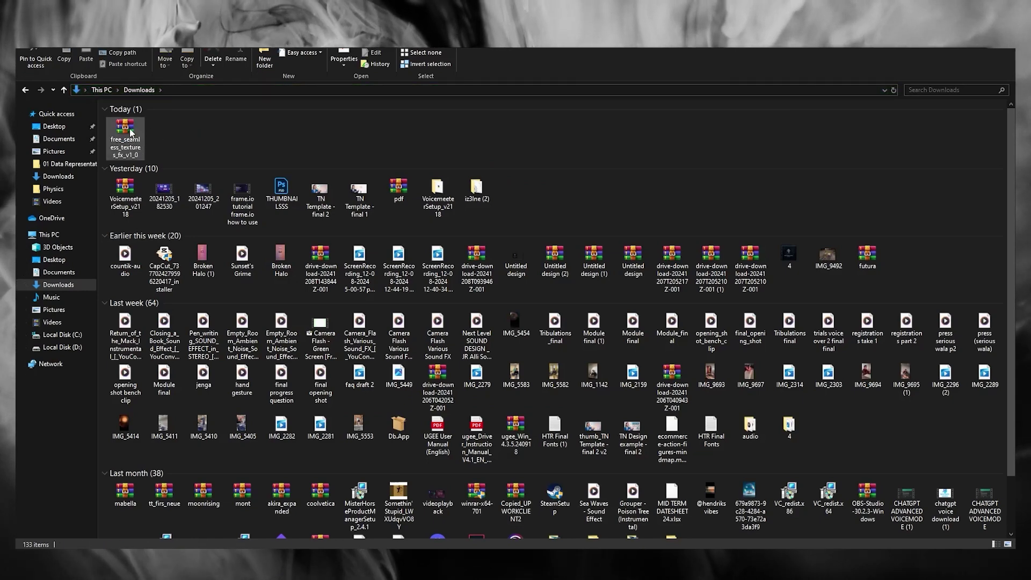
right_click(131, 129)
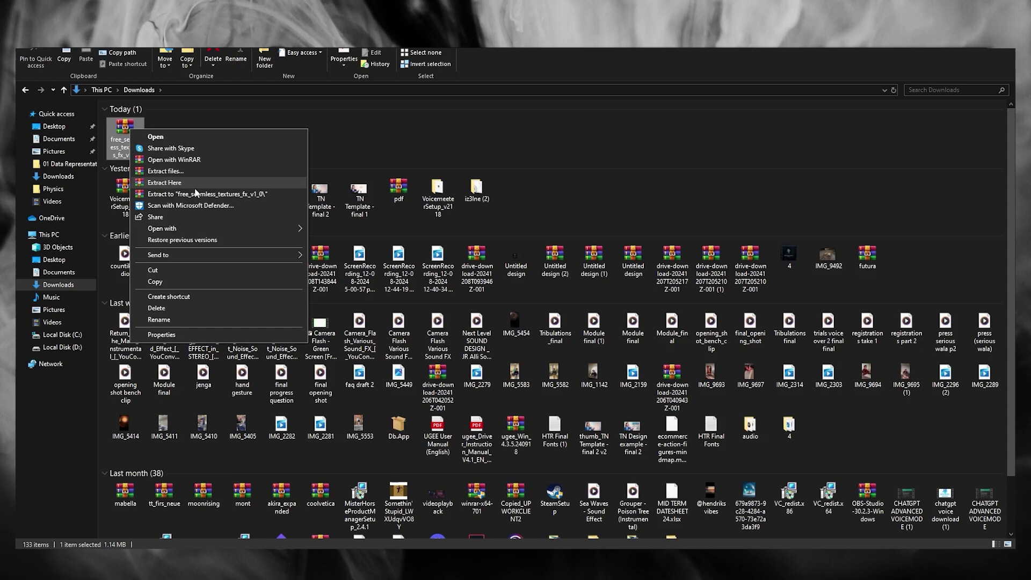
left_click(164, 182)
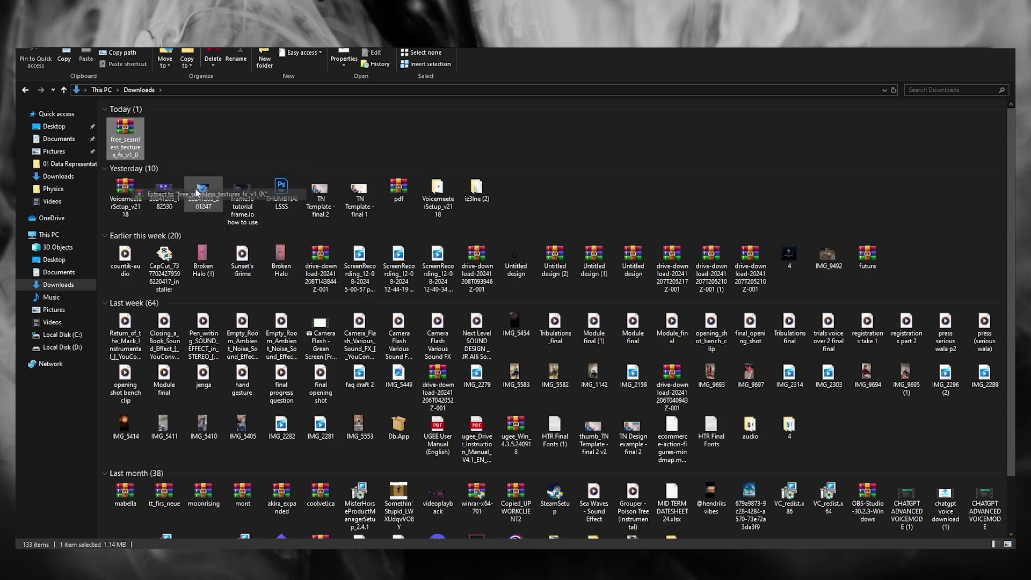
Open the extracted plugin folder and go through 01_install to the contents of the inner X-Free-SeamlessTexture folder.
double_click(162, 141)
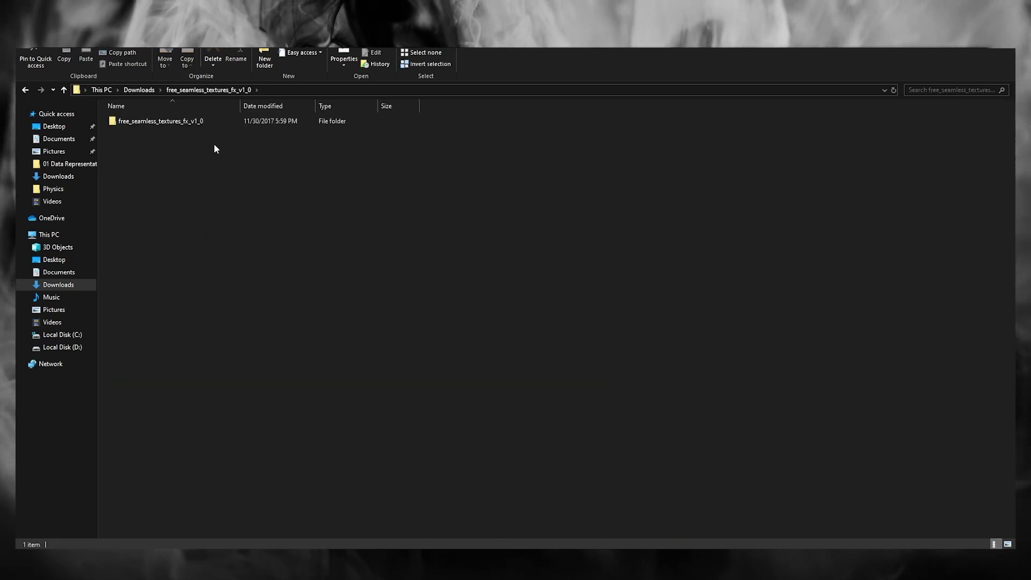
double_click(154, 121)
double_click(131, 121)
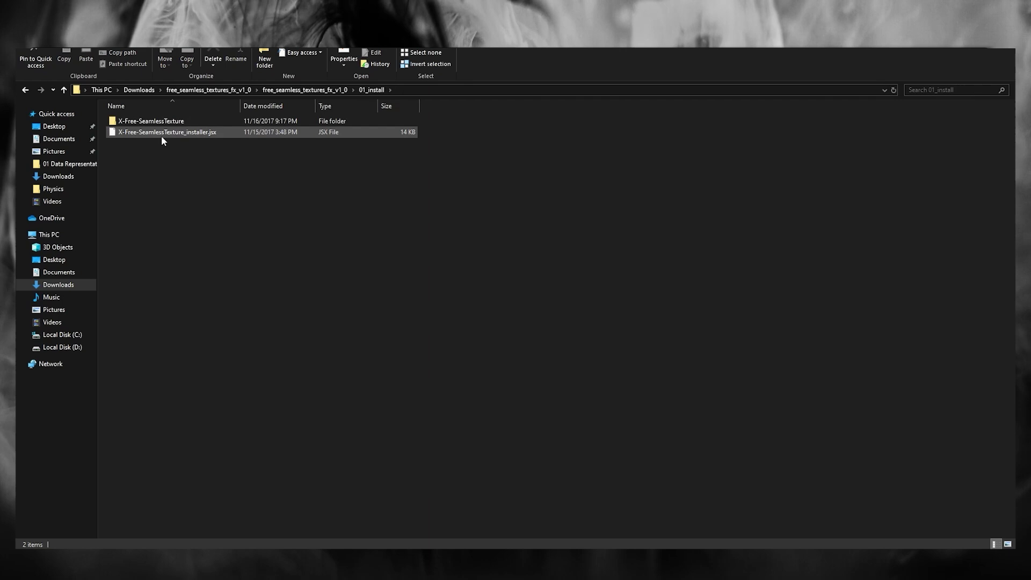
double_click(171, 121)
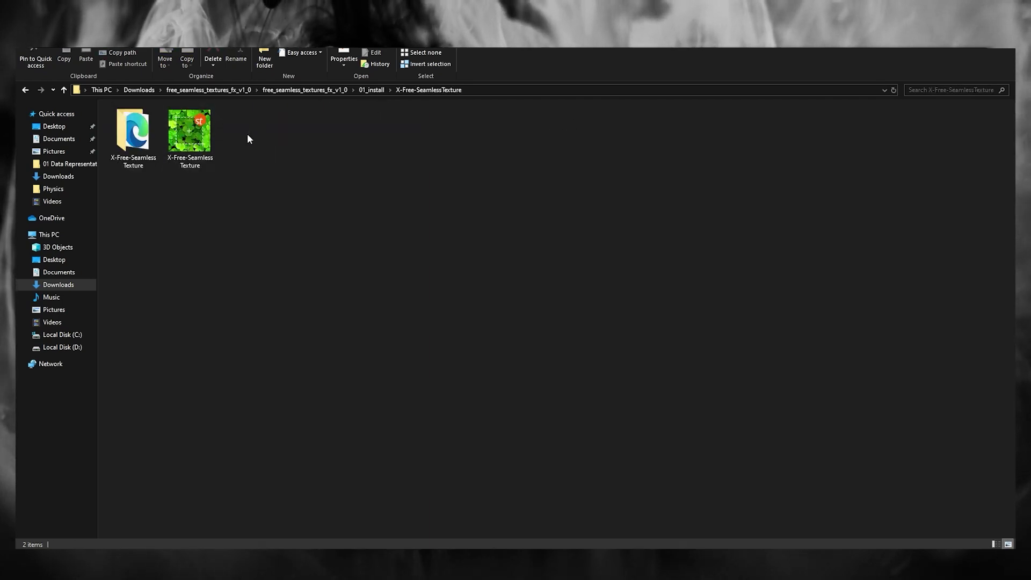
double_click(148, 142)
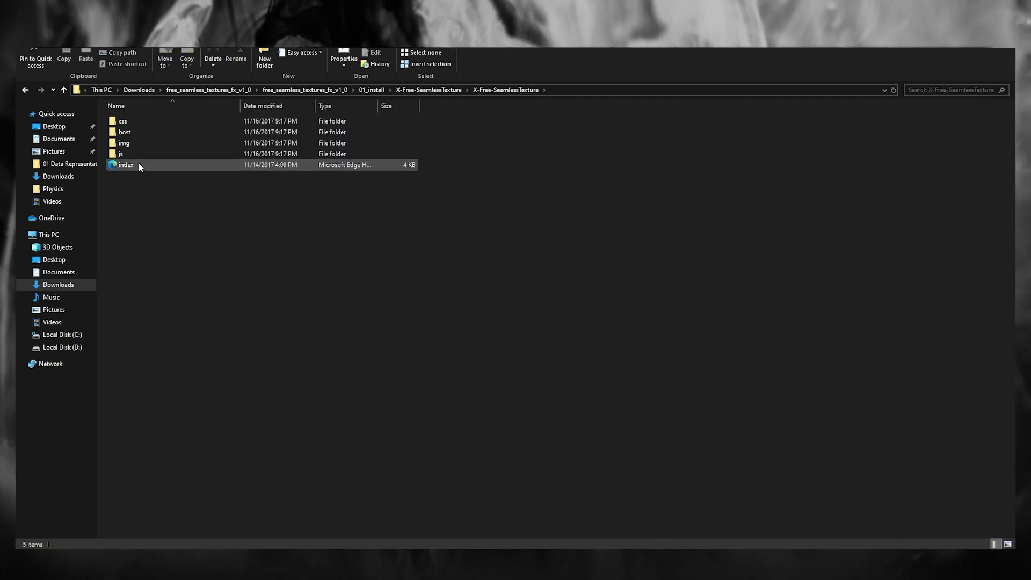
Go back to 01_install, point out the X-Free-SeamlessTexture_installer.jsx file and return to its parent folder.
left_click(29, 89)
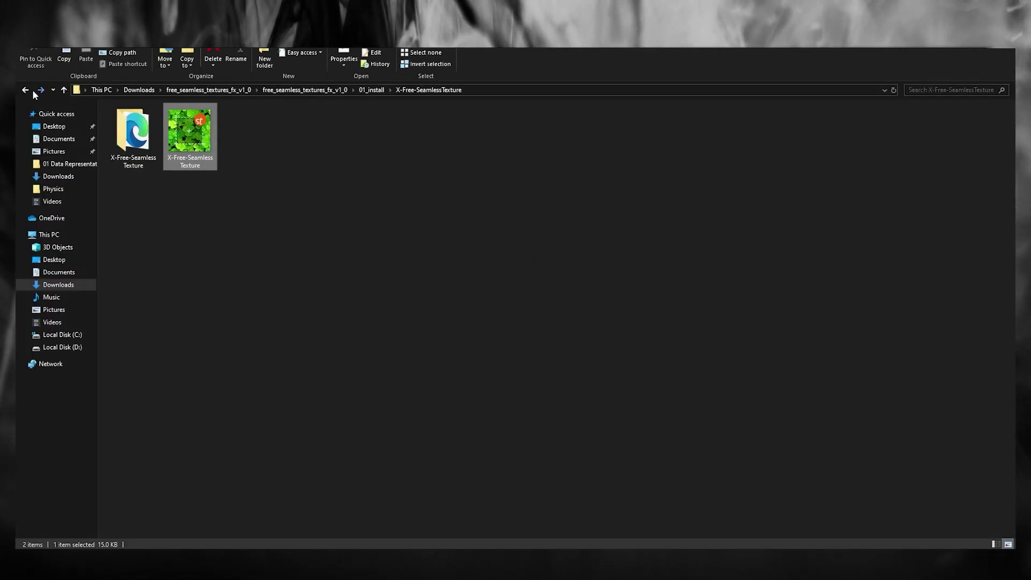
left_click(27, 90)
left_click(270, 132)
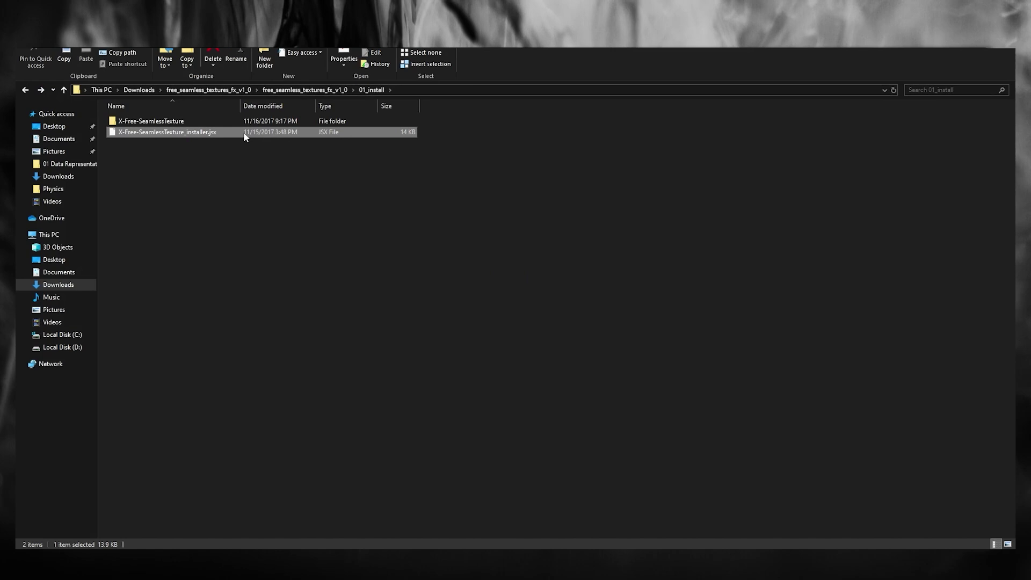
left_click(25, 90)
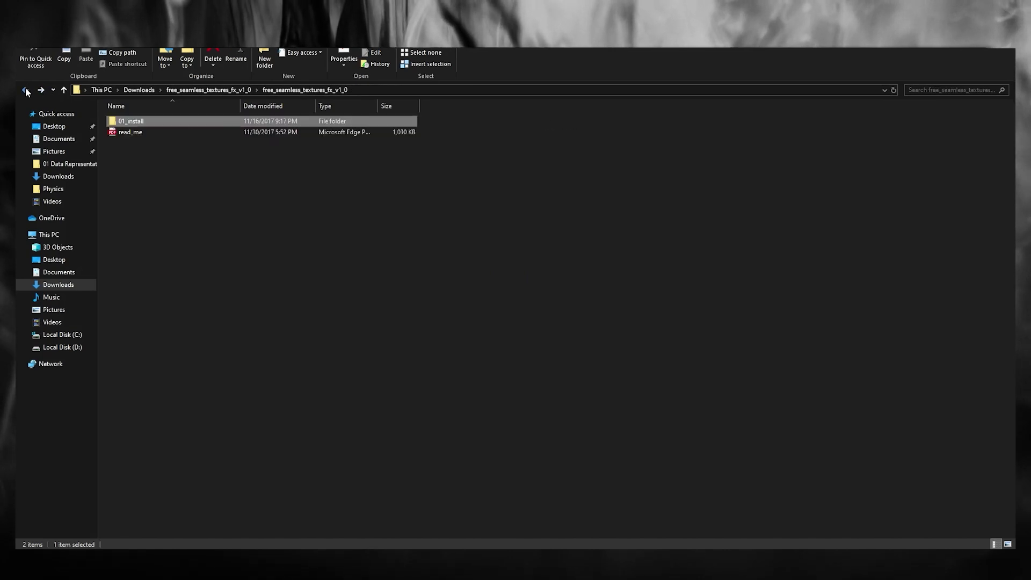
Open the plugin's read_me document and read the FX tool installation instructions through to the last page.
left_click(156, 134)
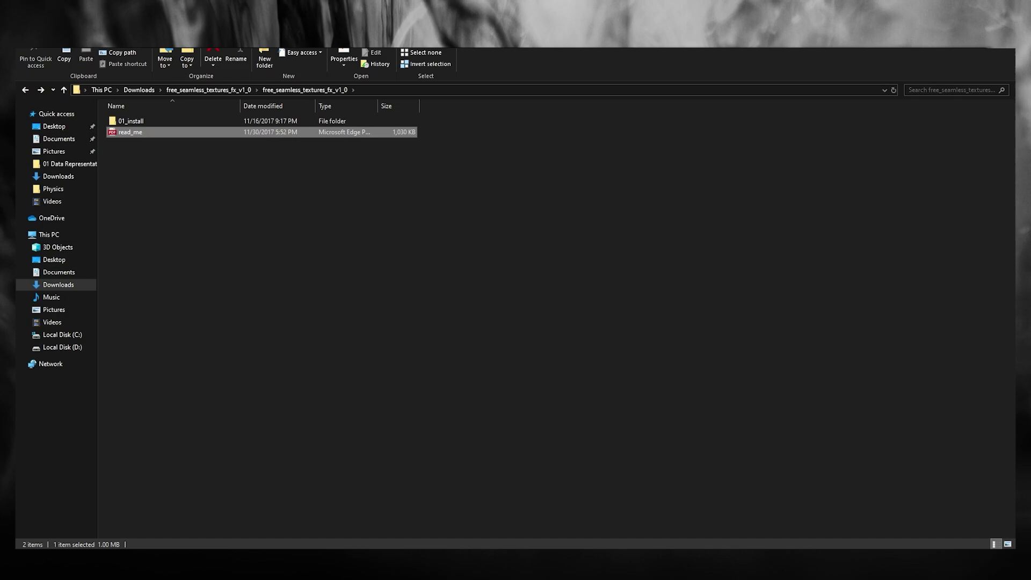
left_click(229, 560)
left_click(290, 527)
scroll(411, 344, "down", 15)
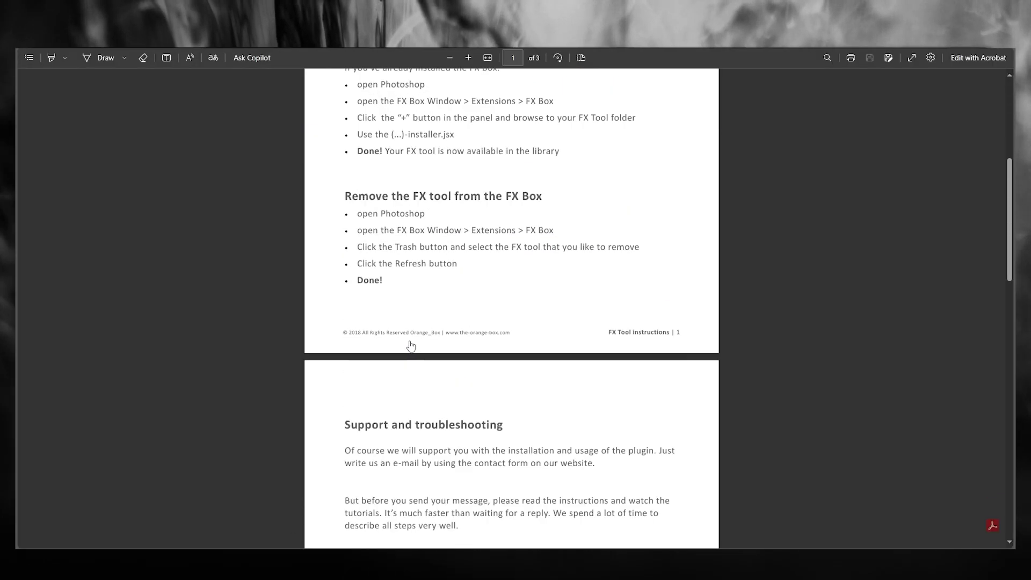
scroll(411, 333, "down", 3)
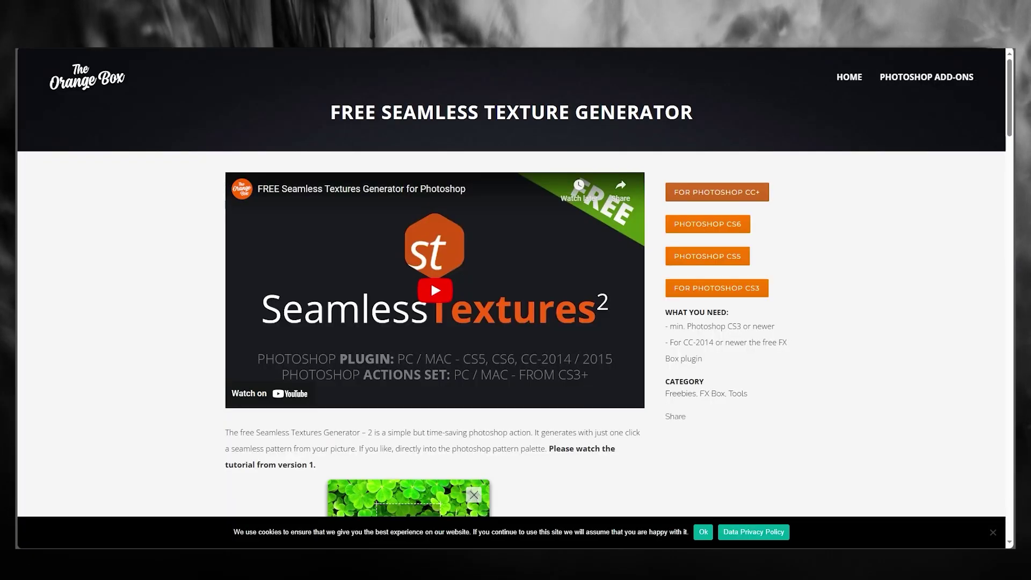
Leave the read_me document, switch to Photoshop, open the Preset Manager and close it again.
left_click(950, 14)
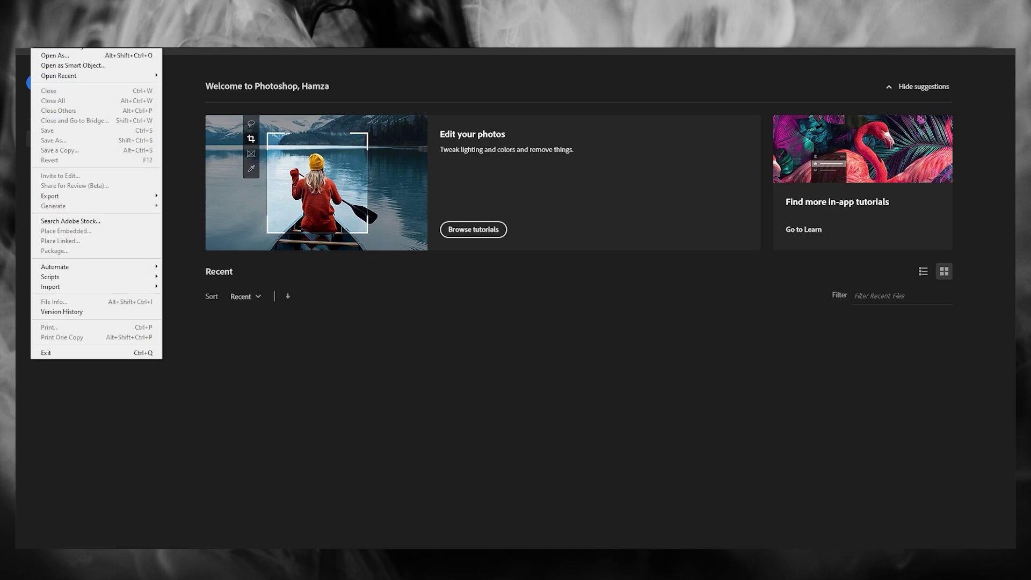
key("Right")
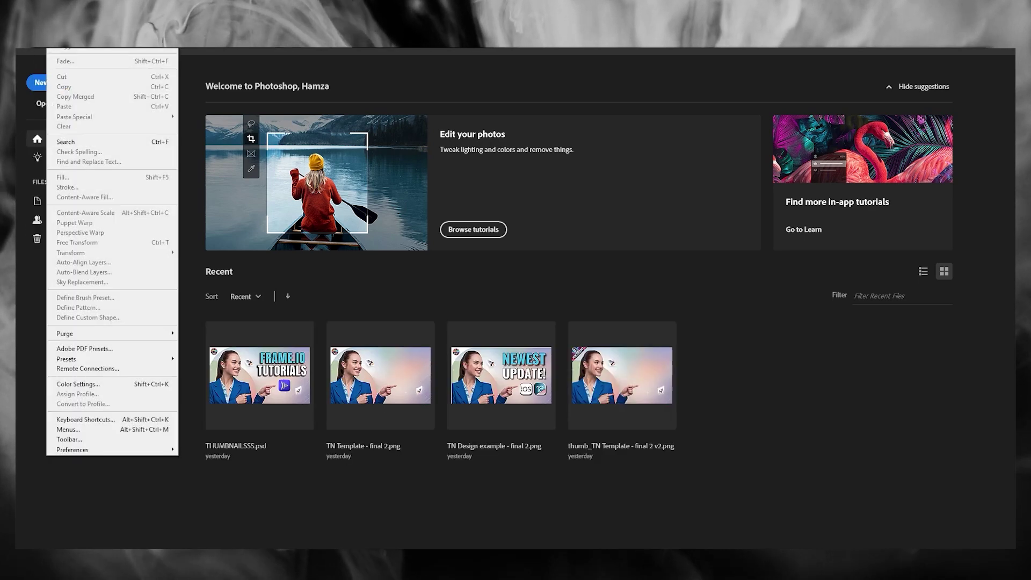
mouse_move(143, 450)
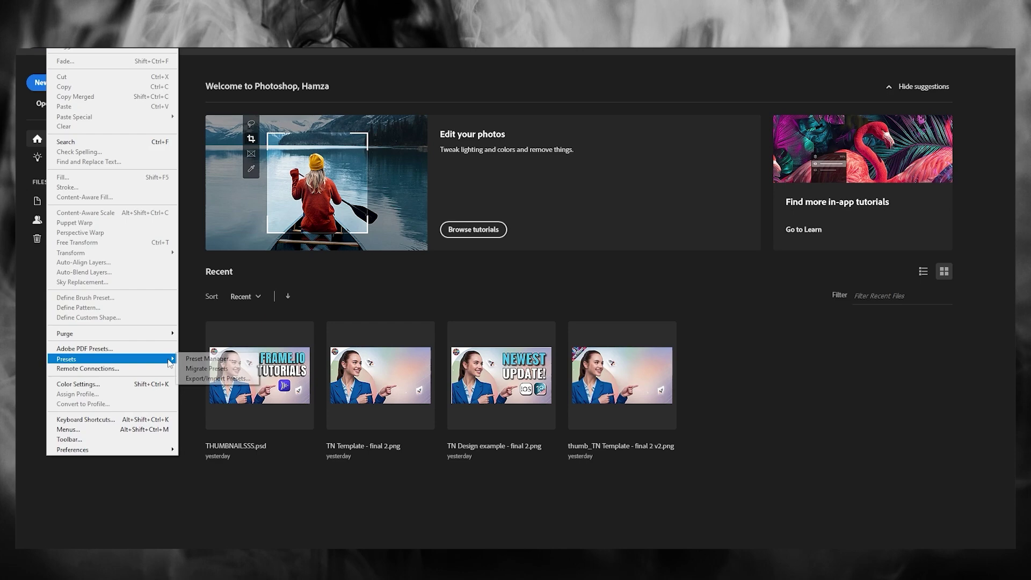
mouse_move(171, 359)
left_click(208, 358)
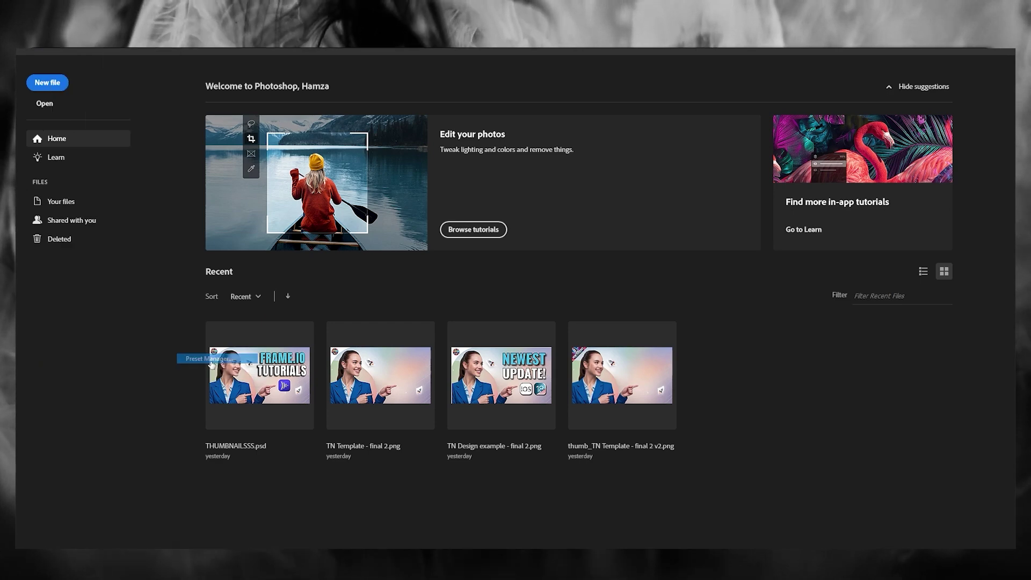
left_click(666, 100)
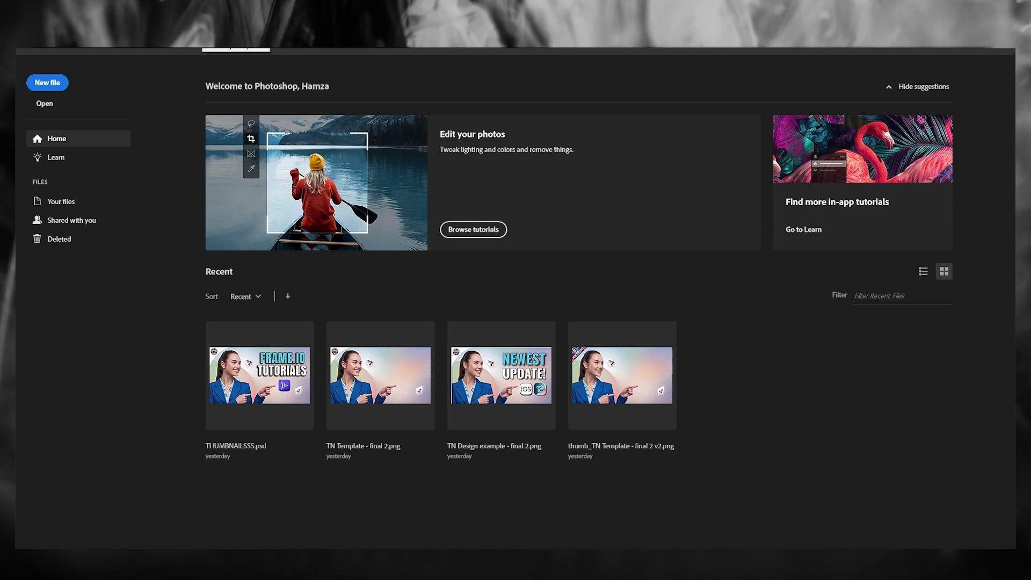
Show the Plugins panel in the workspace, check it alongside the neighbouring Comments panel, and collapse the panel group.
left_click(230, 50)
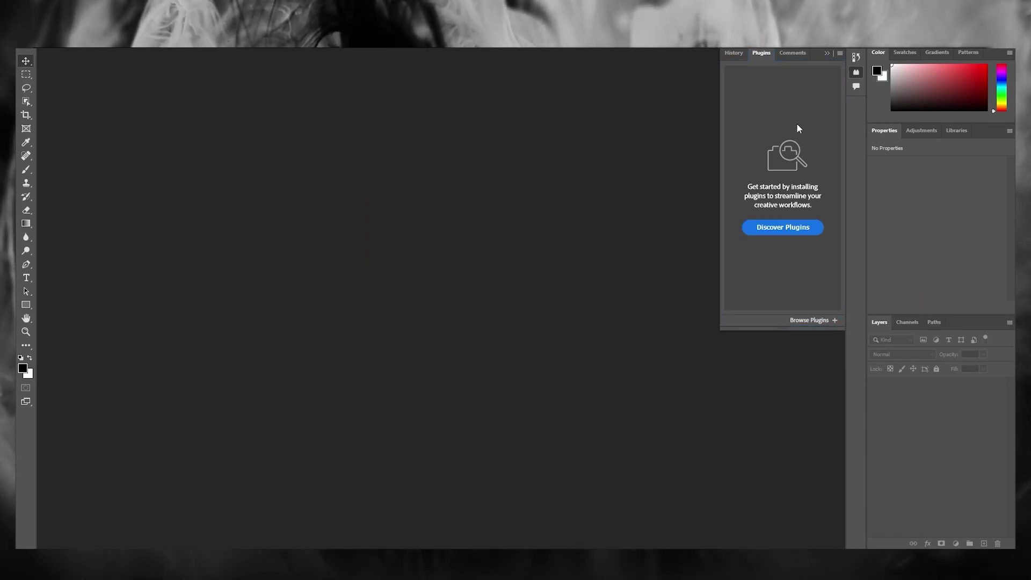
left_click(743, 54)
left_click(777, 54)
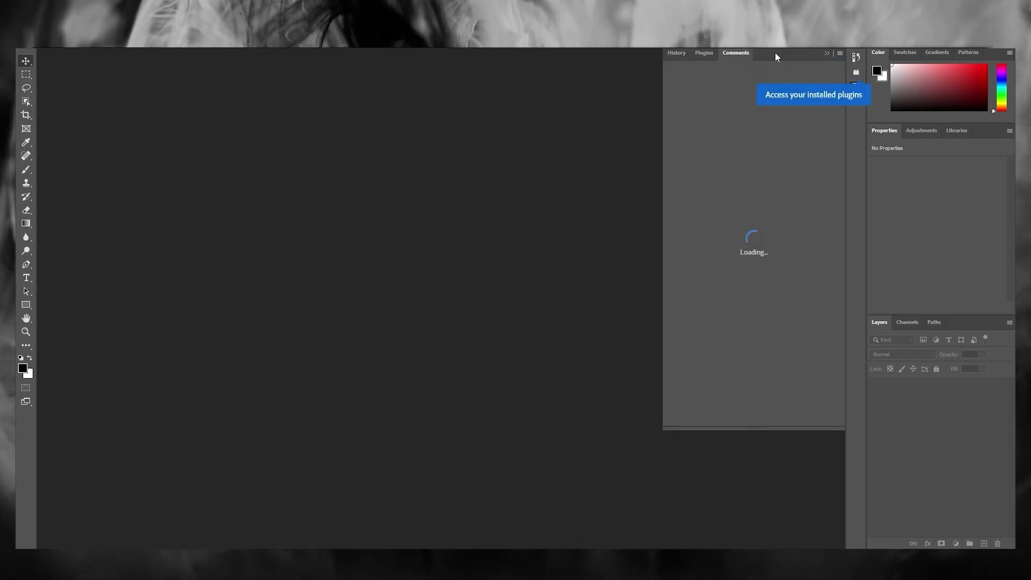
left_click(703, 55)
left_click(856, 72)
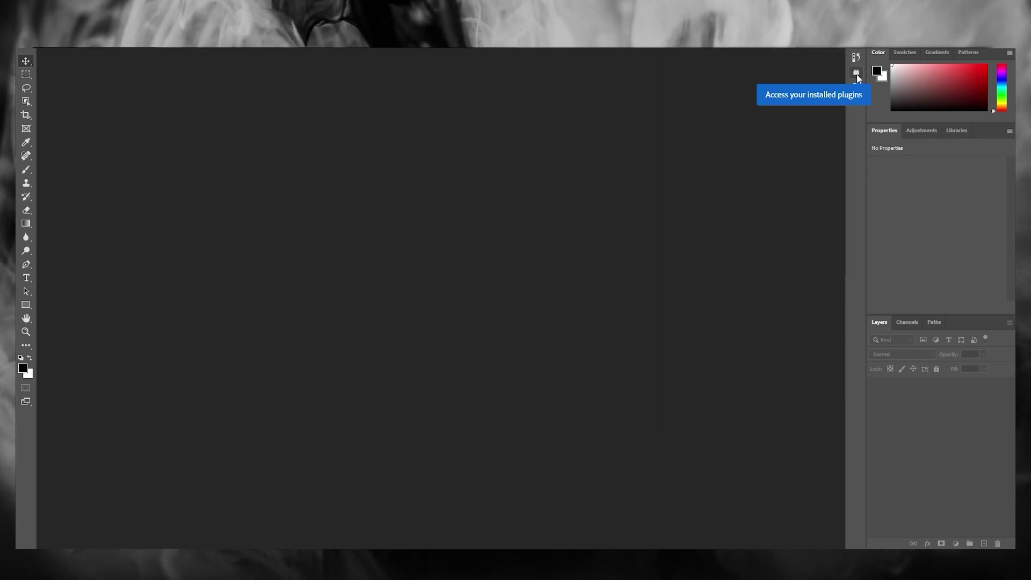
left_click(855, 73)
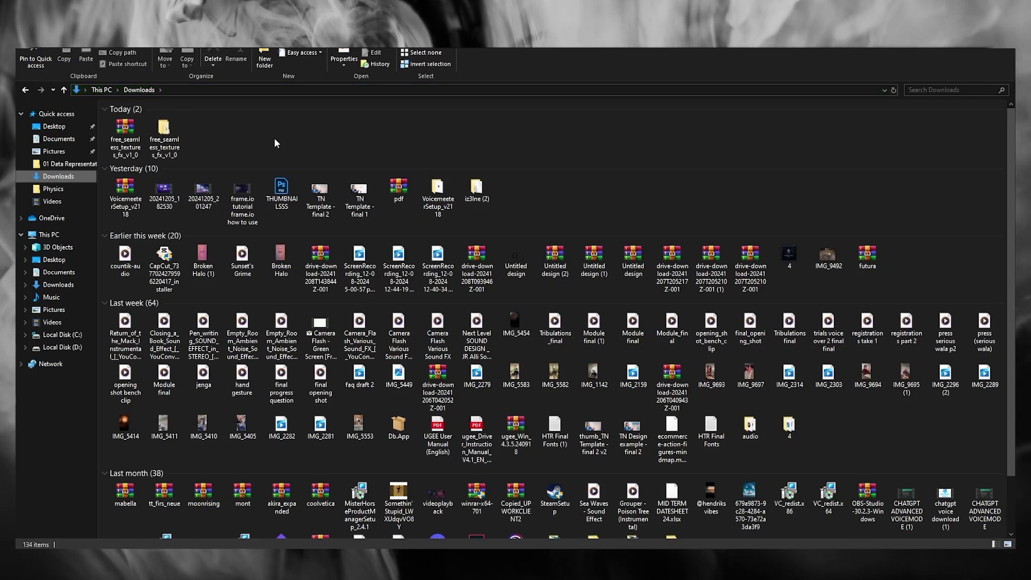
Copy the extracted free_seamless_textures_fx_v1_0 folder from Downloads and open the Plug-ins folder of Adobe Photoshop 2023 under Program Files on drive C.
right_click(170, 138)
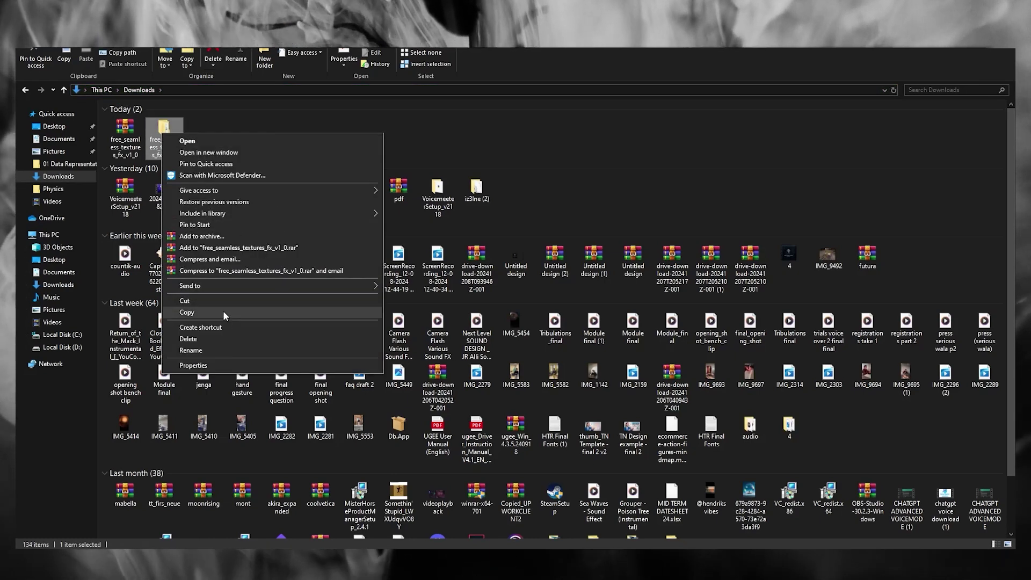
left_click(195, 311)
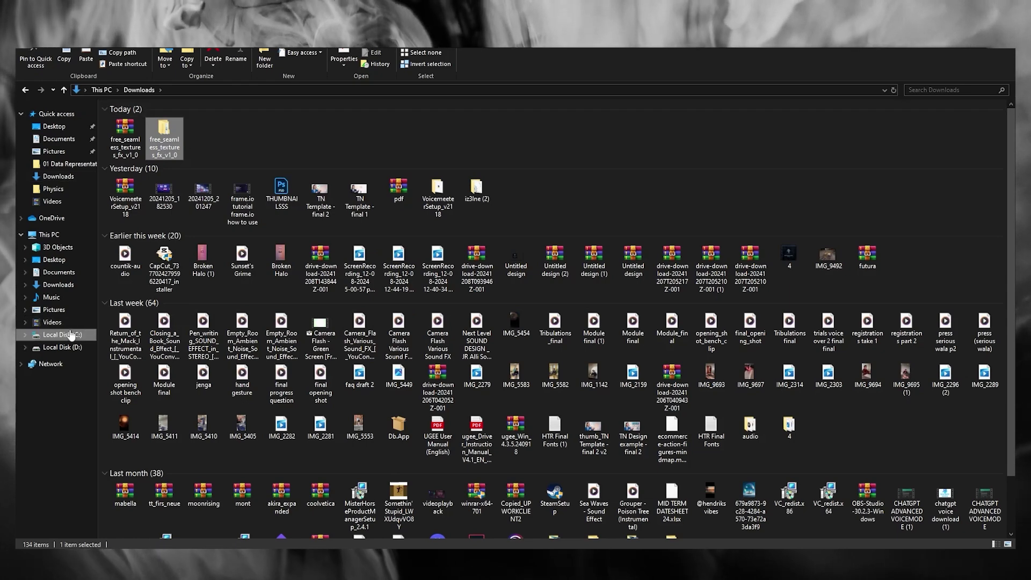
left_click(63, 335)
double_click(141, 176)
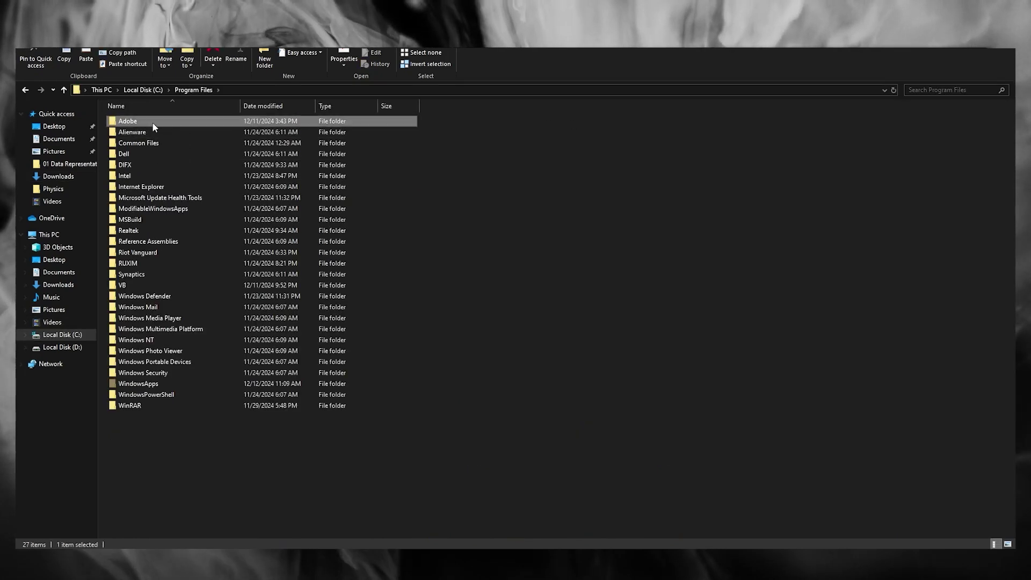
double_click(152, 122)
double_click(177, 154)
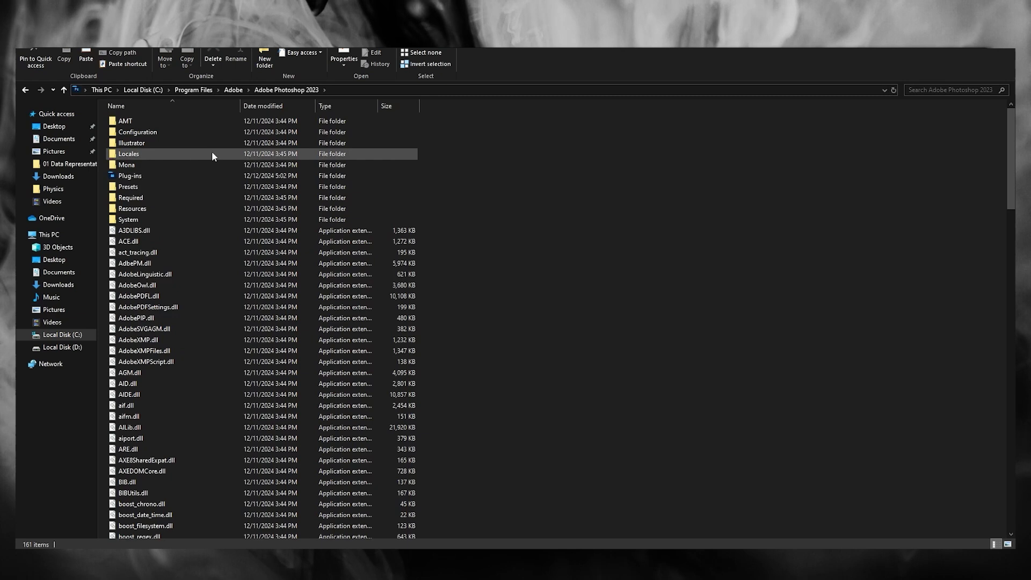
double_click(155, 176)
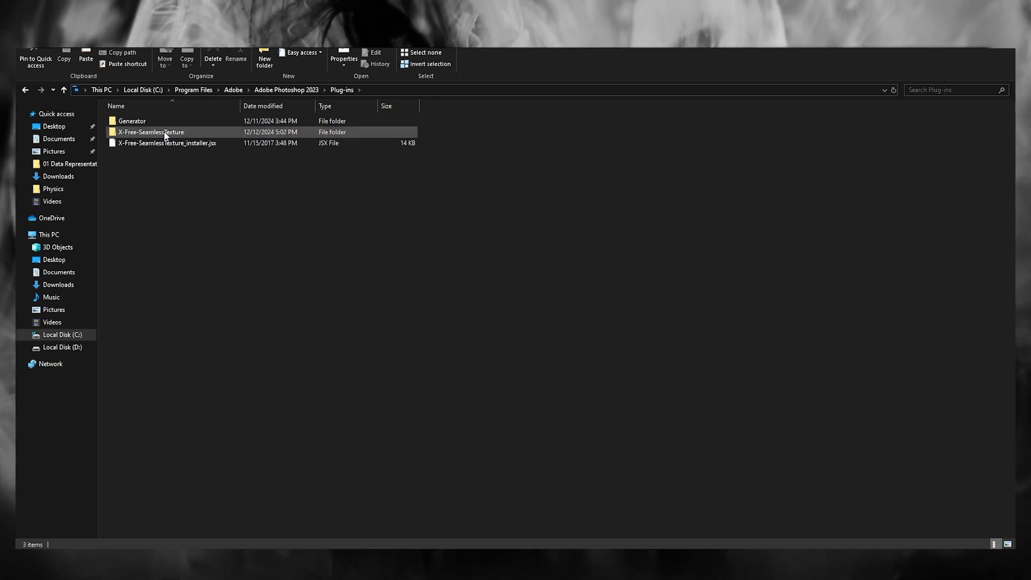
Point out the Generator folder, the X-Free-SeamlessTexture folder and the X-Free-SeamlessTexture_installer.jsx file inside Plug-ins.
left_click_drag(211, 202, 173, 121)
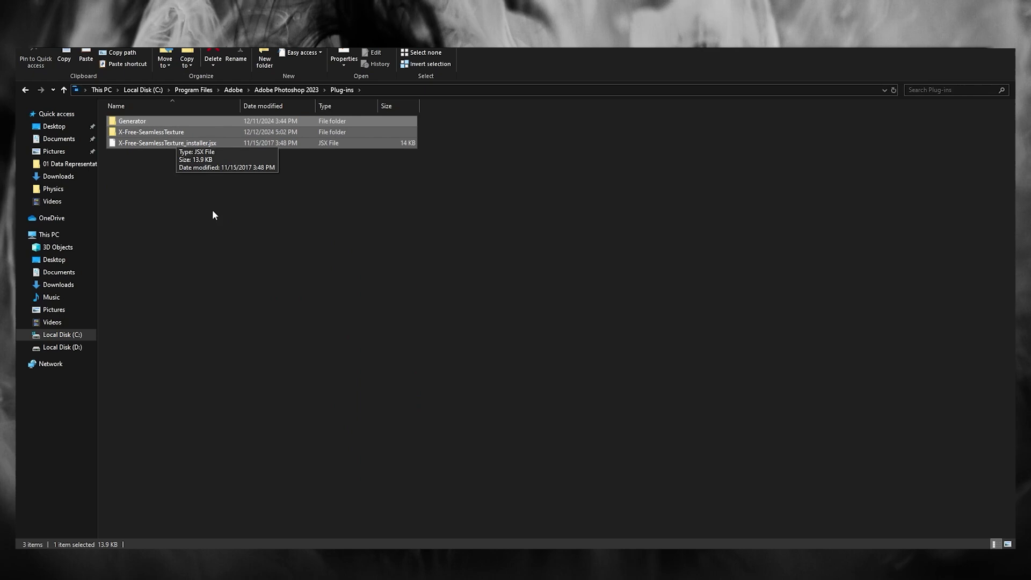
left_click(242, 177)
left_click(182, 123)
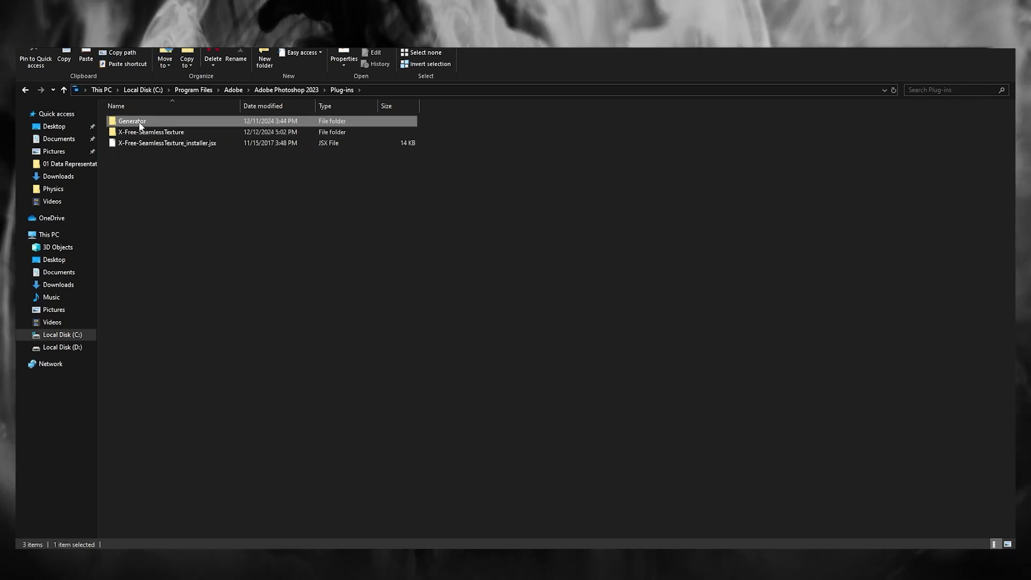